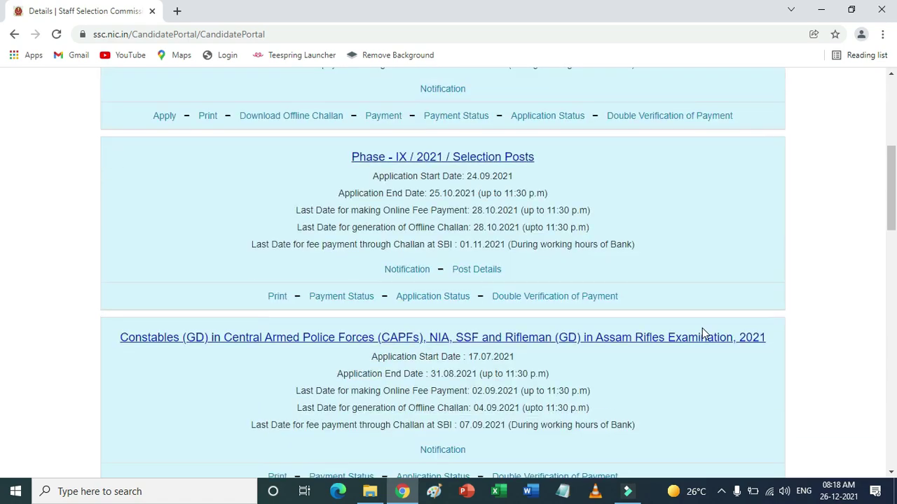
- Review the Combined Graduate Level Examination, 2021 notification, including its application start and end dates and its fee payment and challan deadlines
{"action": "scroll", "coordinate": [702, 328], "scroll_direction": "down", "scroll_amount": 4}
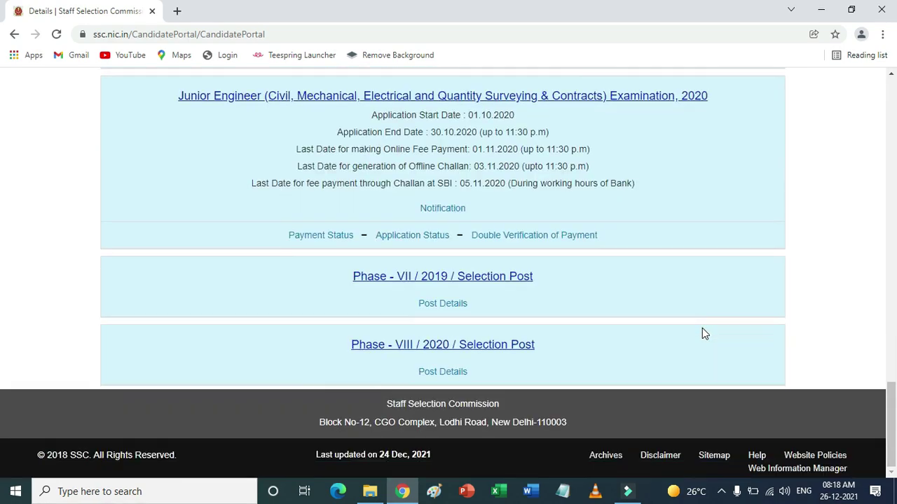
{"action": "scroll", "coordinate": [702, 327], "scroll_direction": "up", "scroll_amount": 18}
{"action": "scroll", "coordinate": [699, 332], "scroll_direction": "up", "scroll_amount": 3}
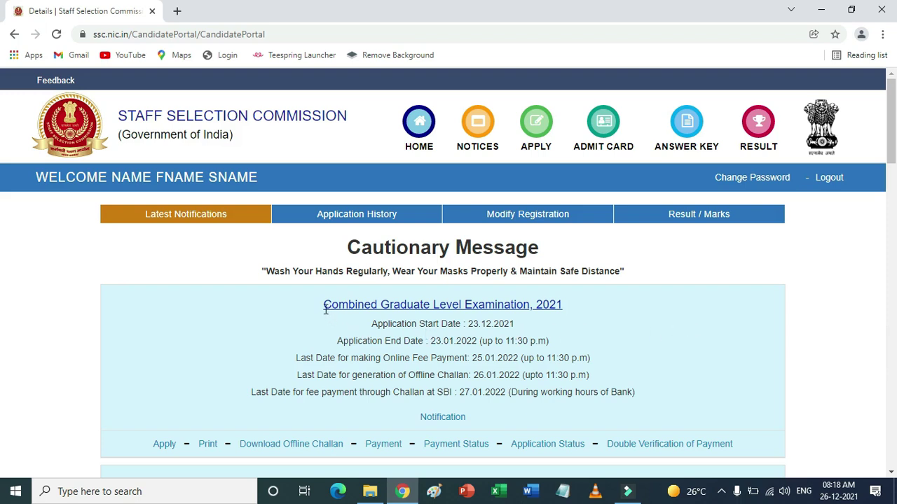
{"action": "left_click_drag", "start_coordinate": [323, 306], "coordinate": [562, 306]}
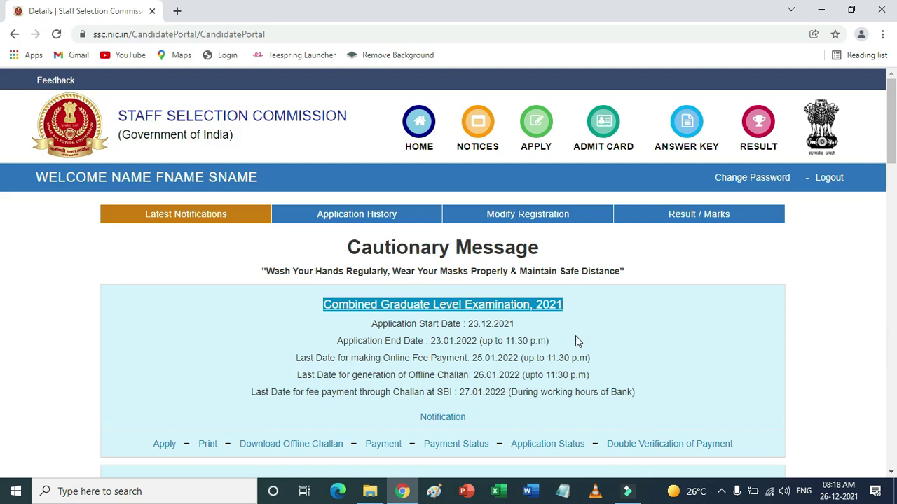
{"action": "left_click_drag", "start_coordinate": [367, 326], "coordinate": [634, 392]}
{"action": "left_click", "coordinate": [659, 356]}
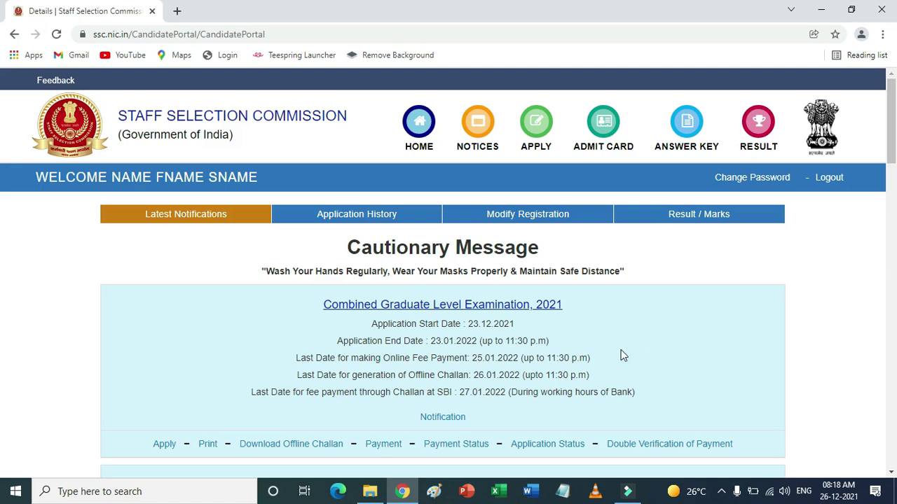
{"action": "left_click_drag", "start_coordinate": [469, 325], "coordinate": [517, 326]}
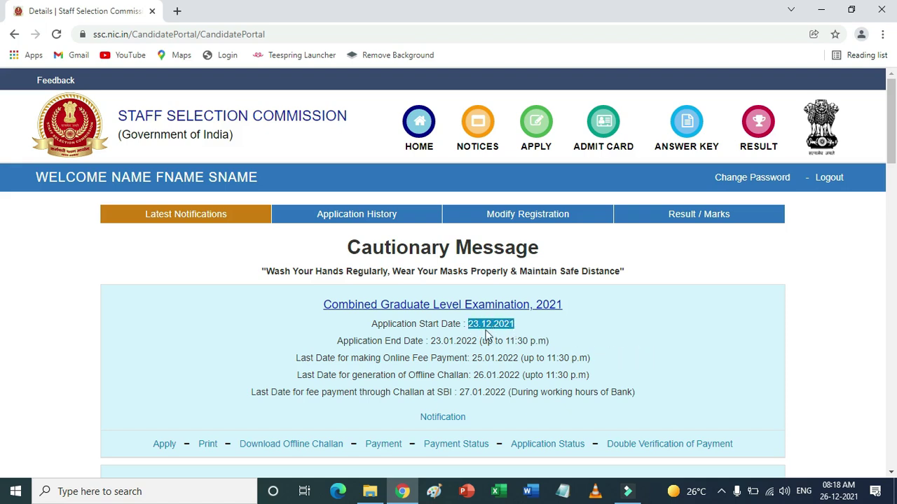
{"action": "left_click_drag", "start_coordinate": [431, 341], "coordinate": [477, 343]}
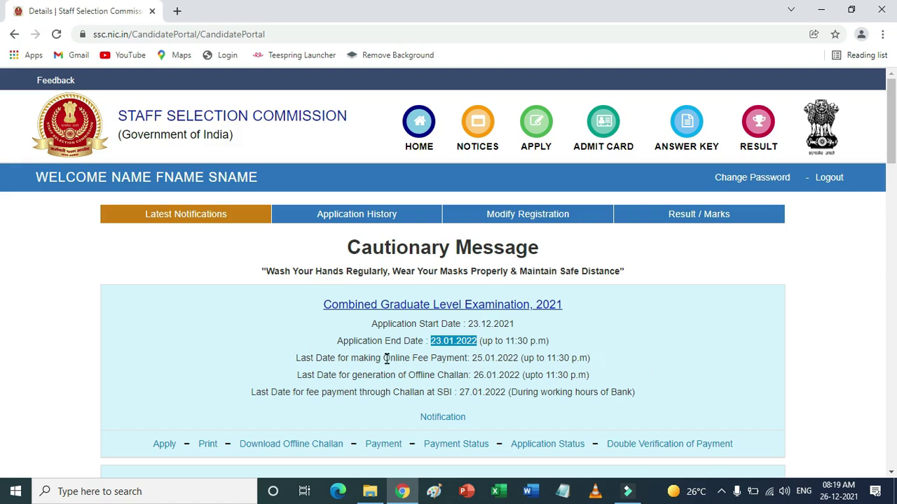
{"action": "left_click_drag", "start_coordinate": [384, 358], "coordinate": [521, 359]}
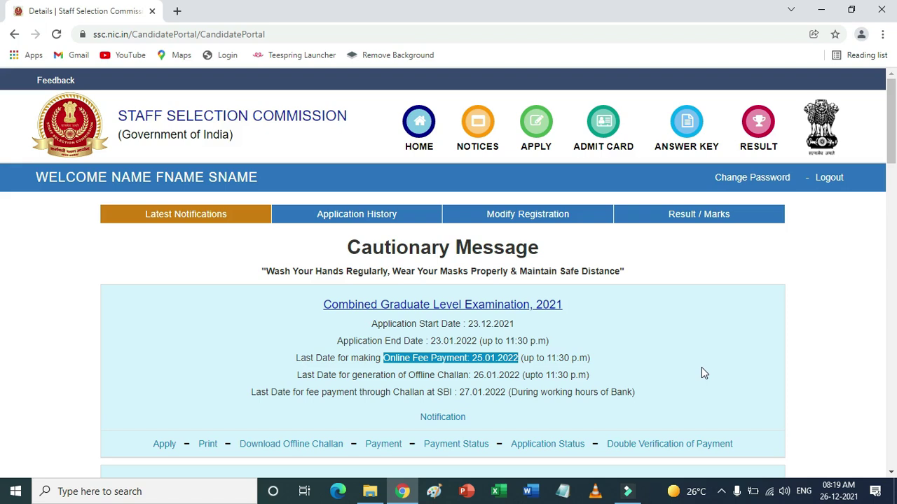
{"action": "left_click_drag", "start_coordinate": [349, 375], "coordinate": [515, 385]}
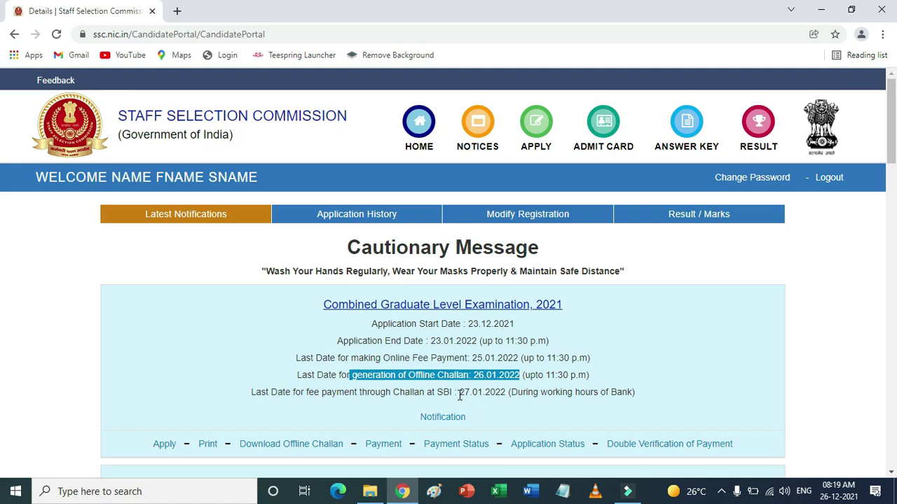
{"action": "left_click_drag", "start_coordinate": [459, 393], "coordinate": [506, 394]}
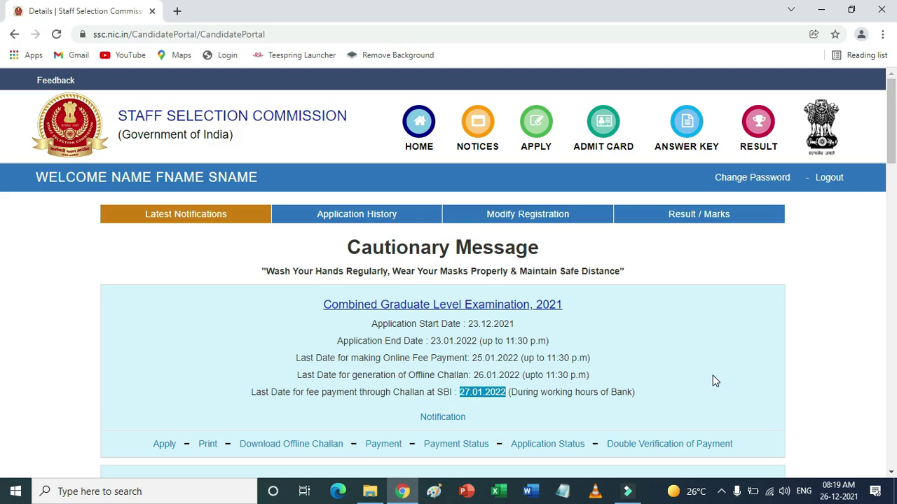
- Open the application form for the Combined Graduate Level Examination, 2021 and review the prefilled candidate details
{"action": "left_click", "coordinate": [164, 445]}
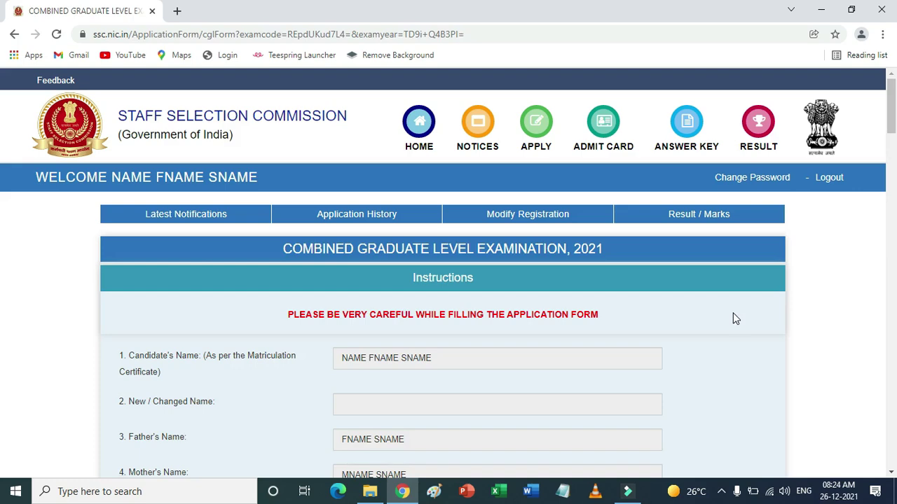
{"action": "scroll", "coordinate": [733, 313], "scroll_direction": "down", "scroll_amount": 4}
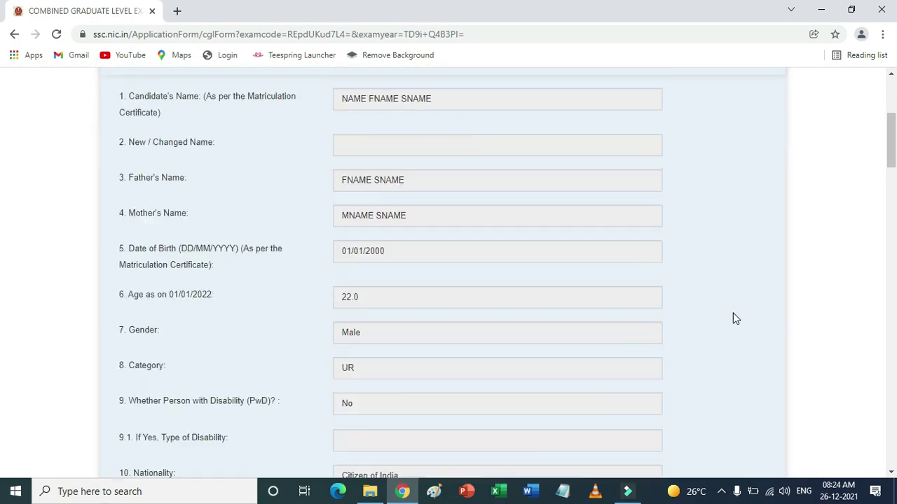
{"action": "scroll", "coordinate": [733, 313], "scroll_direction": "up", "scroll_amount": 4}
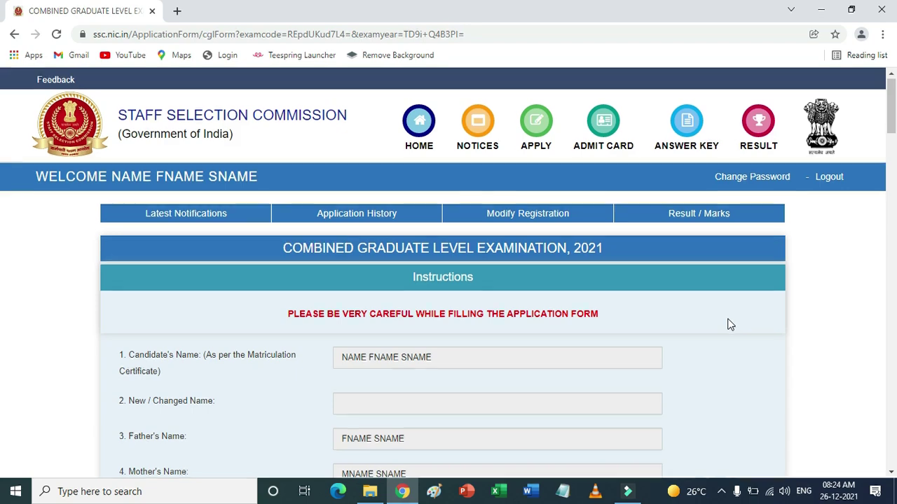
{"action": "scroll", "coordinate": [729, 324], "scroll_direction": "down", "scroll_amount": 4}
{"action": "scroll", "coordinate": [725, 319], "scroll_direction": "down", "scroll_amount": 5}
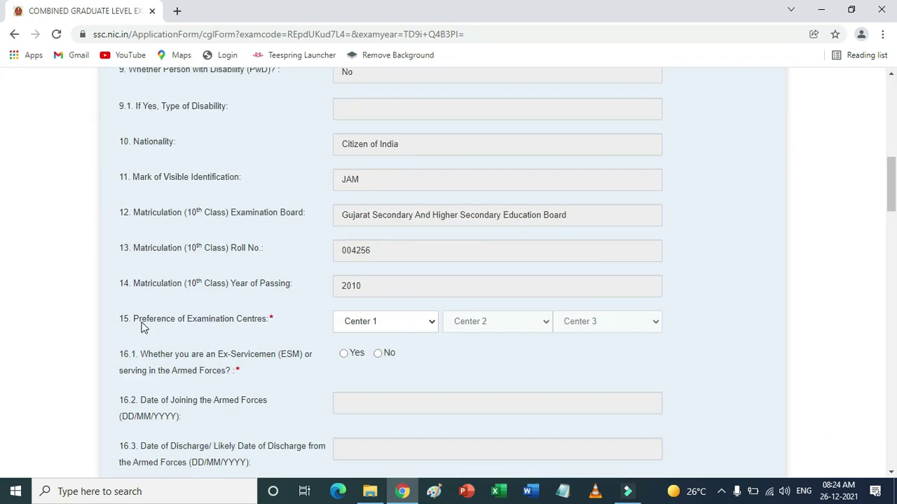
- Set the examination centre preferences to WR-Ahmedabad(7001), WR-Vadodara(7002) and WR-Rajkot(7006), in that order
{"action": "left_click_drag", "start_coordinate": [140, 324], "coordinate": [337, 332]}
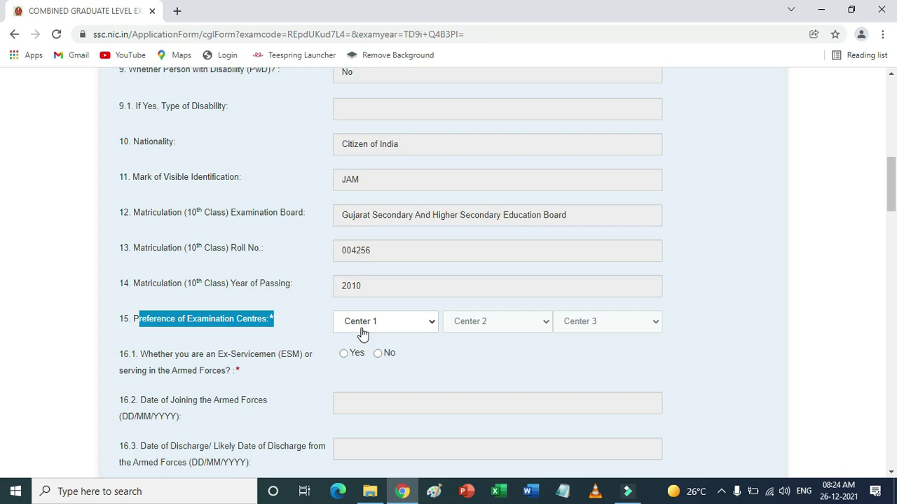
{"action": "left_click", "coordinate": [363, 334]}
{"action": "scroll", "coordinate": [416, 237], "scroll_direction": "down", "scroll_amount": 15}
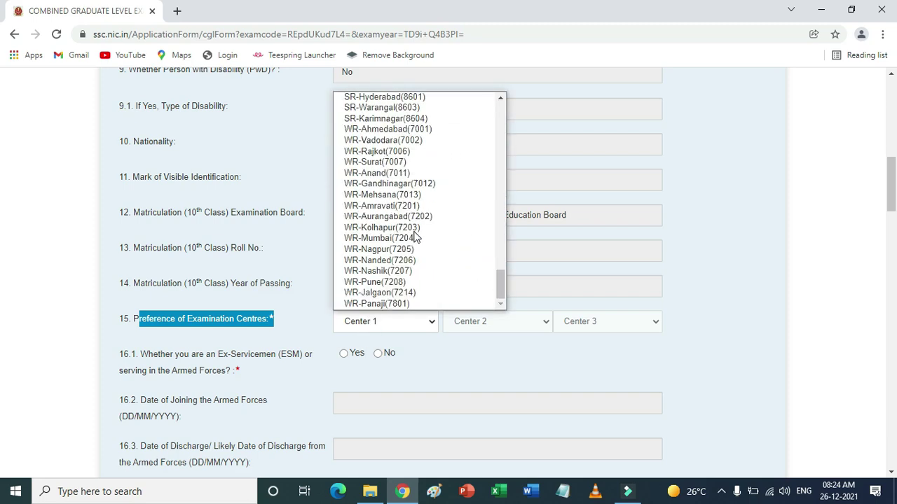
{"action": "left_click", "coordinate": [382, 129]}
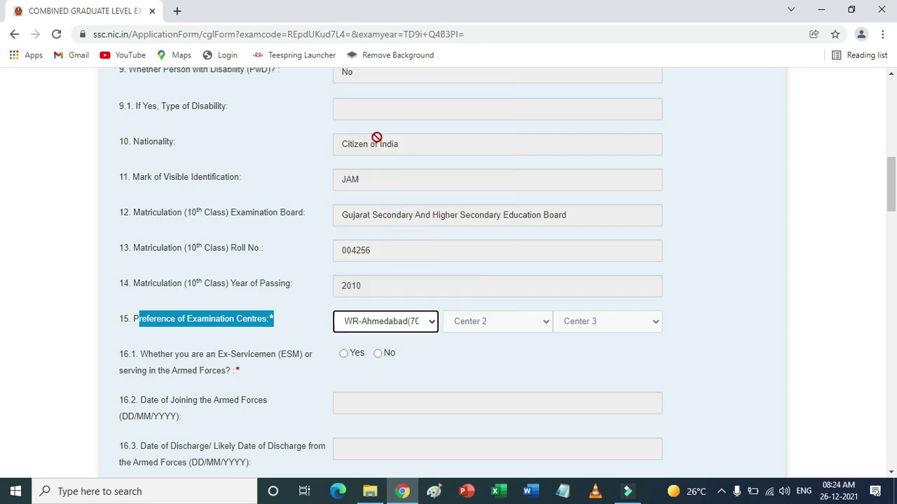
{"action": "left_click", "coordinate": [507, 322]}
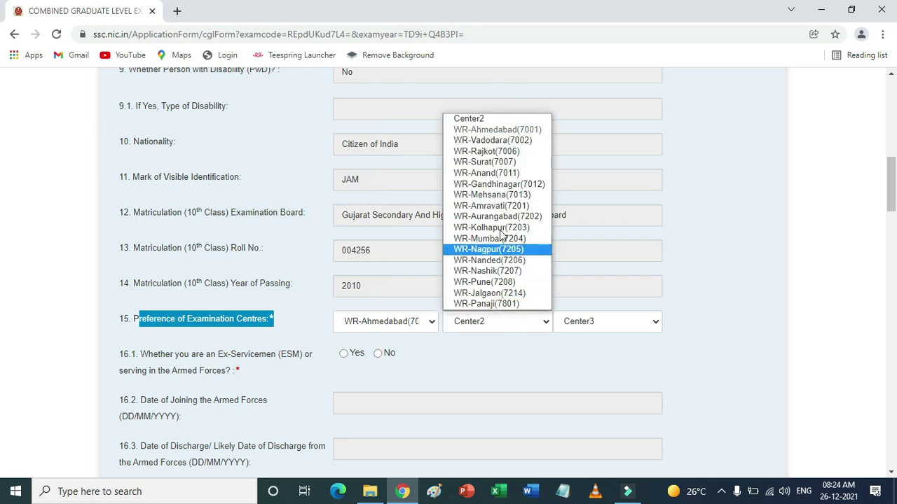
{"action": "left_click", "coordinate": [485, 141]}
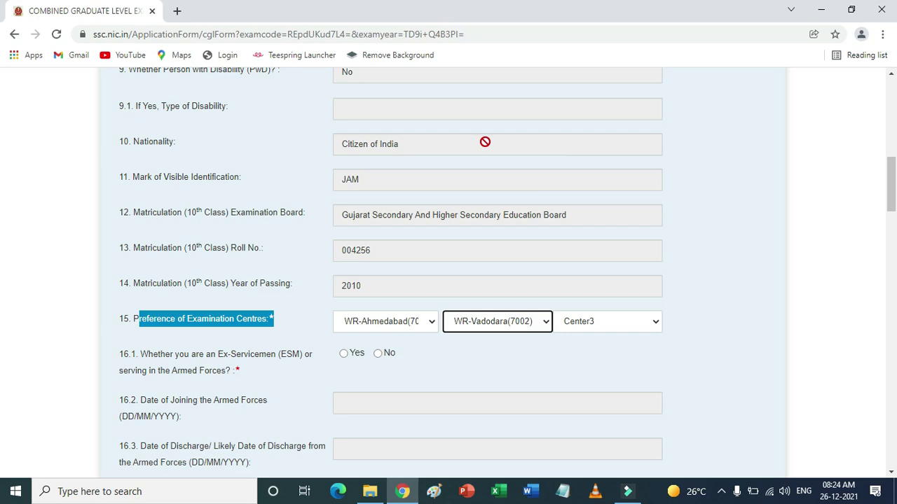
{"action": "left_click", "coordinate": [592, 325]}
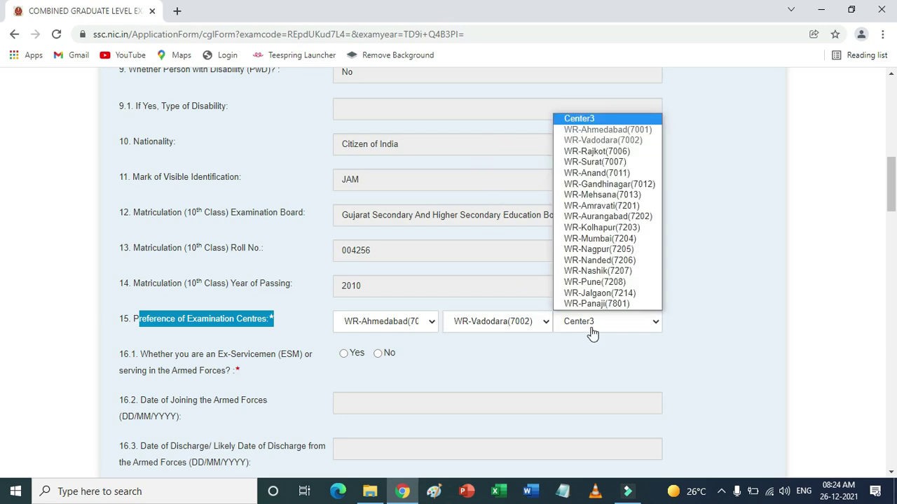
{"action": "left_click", "coordinate": [606, 152]}
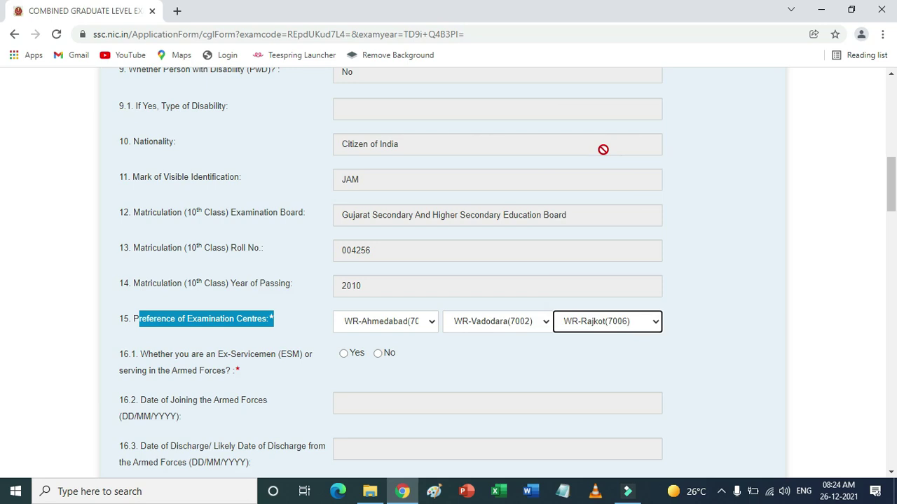
- Answer Yes to the ex-servicemen or Armed Forces question and look at the date entry for joining and discharge
{"action": "left_click_drag", "start_coordinate": [219, 355], "coordinate": [251, 367]}
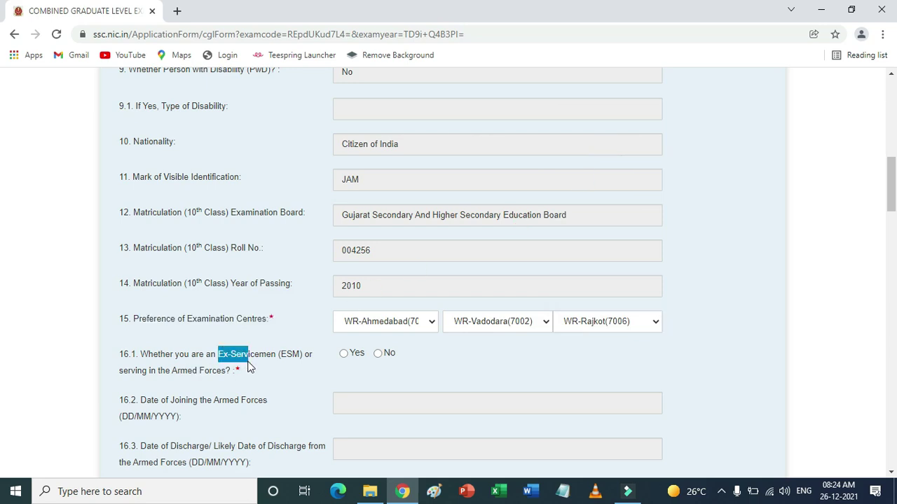
{"action": "left_click", "coordinate": [344, 356]}
{"action": "left_click", "coordinate": [359, 408]}
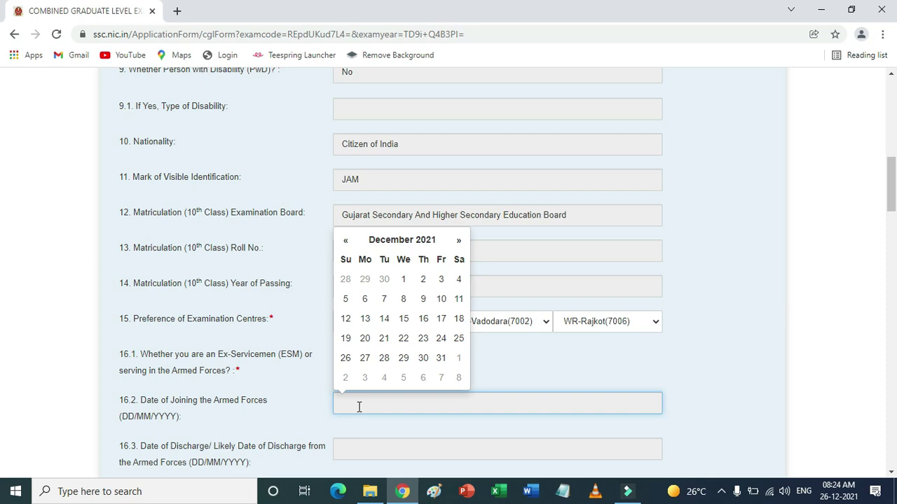
{"action": "left_click", "coordinate": [354, 452]}
{"action": "left_click", "coordinate": [304, 401]}
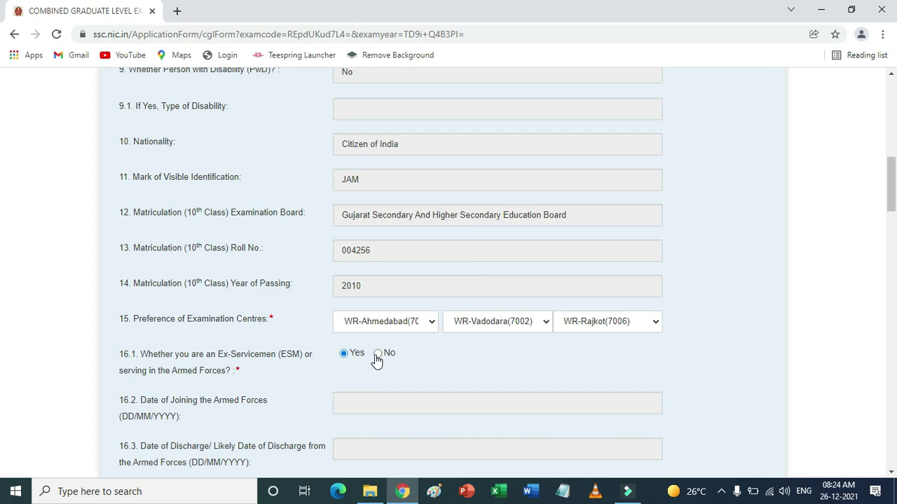
- Answer Yes to having already joined a civil post under ESM reservation and look at the civil post joining date calendar
{"action": "scroll", "coordinate": [377, 360], "scroll_direction": "down", "scroll_amount": 2}
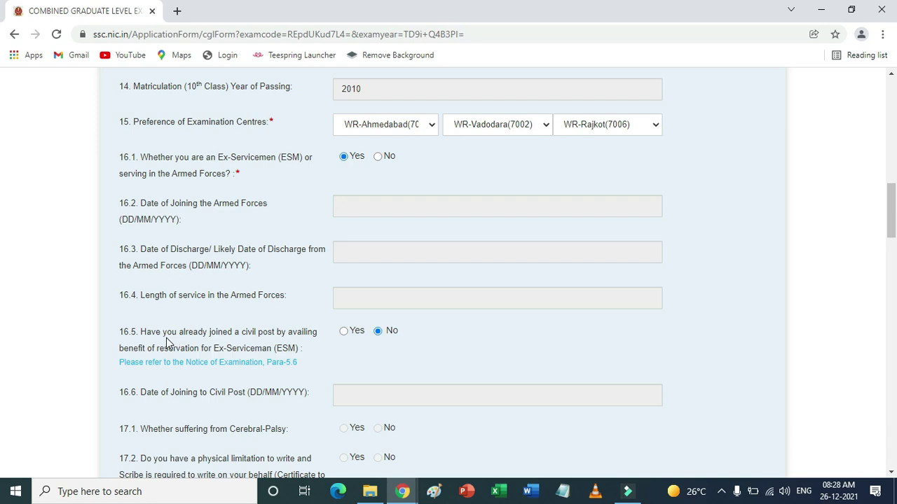
{"action": "left_click_drag", "start_coordinate": [140, 338], "coordinate": [296, 346]}
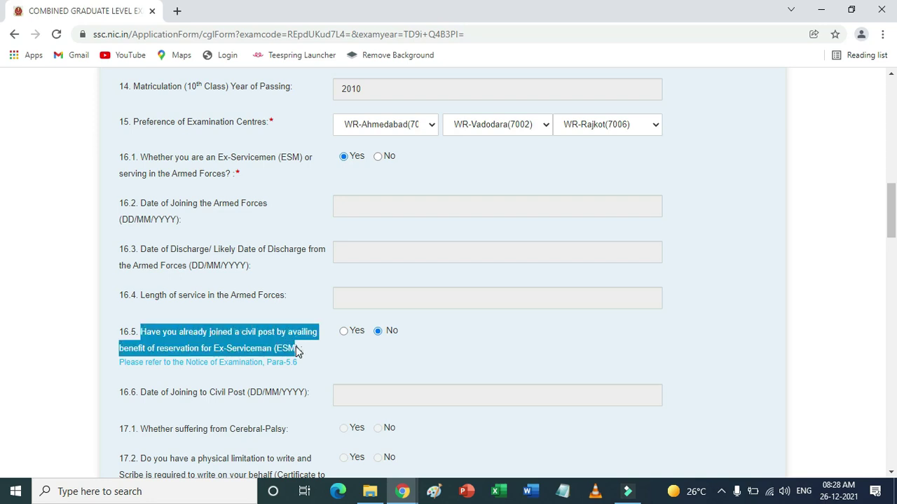
{"action": "left_click", "coordinate": [343, 334]}
{"action": "left_click_drag", "start_coordinate": [195, 398], "coordinate": [256, 397]}
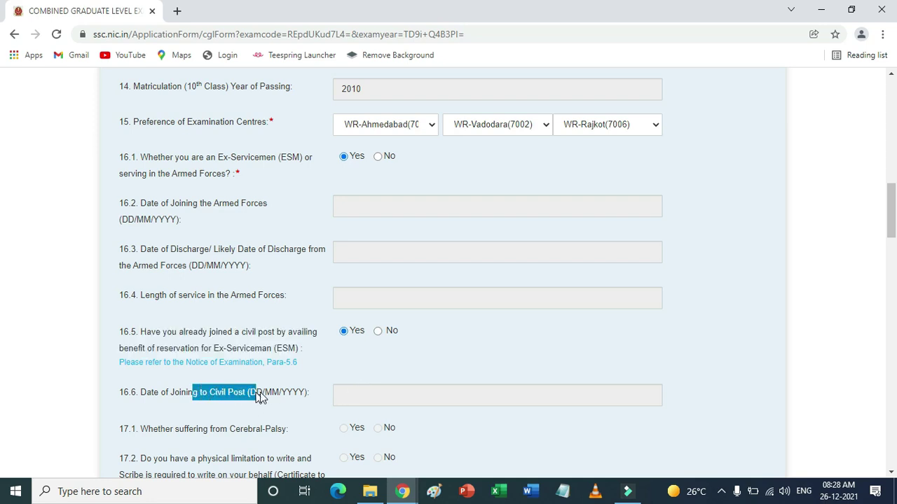
{"action": "left_click", "coordinate": [359, 395]}
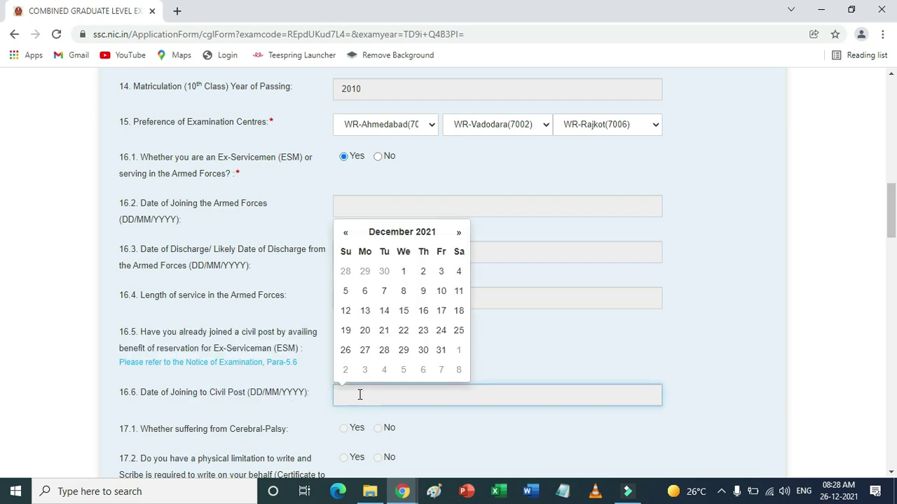
{"action": "left_click", "coordinate": [495, 358]}
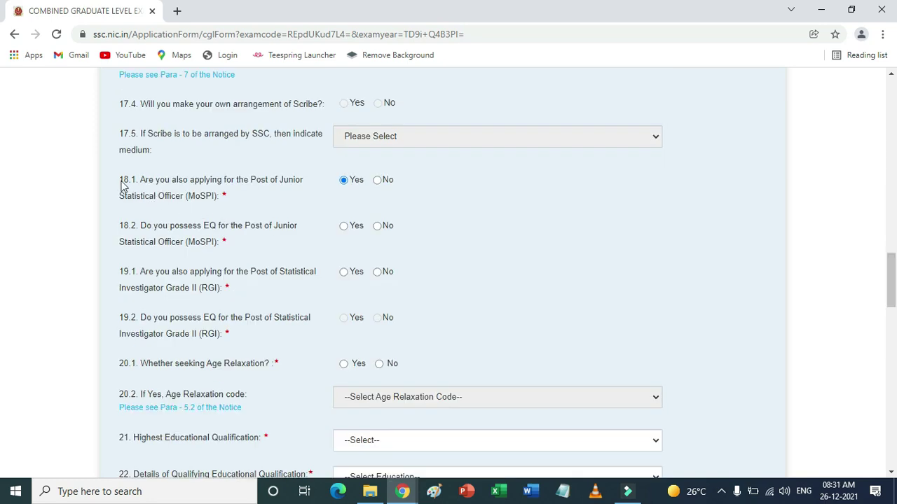
- Read the questions on applying for Junior Statistical Officer (MoSPI) and possessing the EQ for that post
{"action": "left_click_drag", "start_coordinate": [121, 184], "coordinate": [130, 183]}
{"action": "left_click_drag", "start_coordinate": [122, 199], "coordinate": [182, 200]}
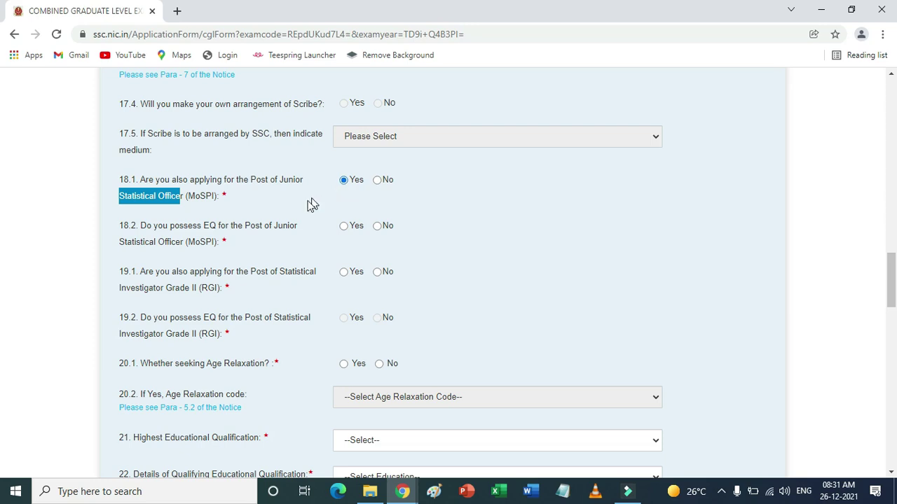
{"action": "left_click", "coordinate": [276, 231]}
{"action": "left_click_drag", "start_coordinate": [276, 229], "coordinate": [280, 244]}
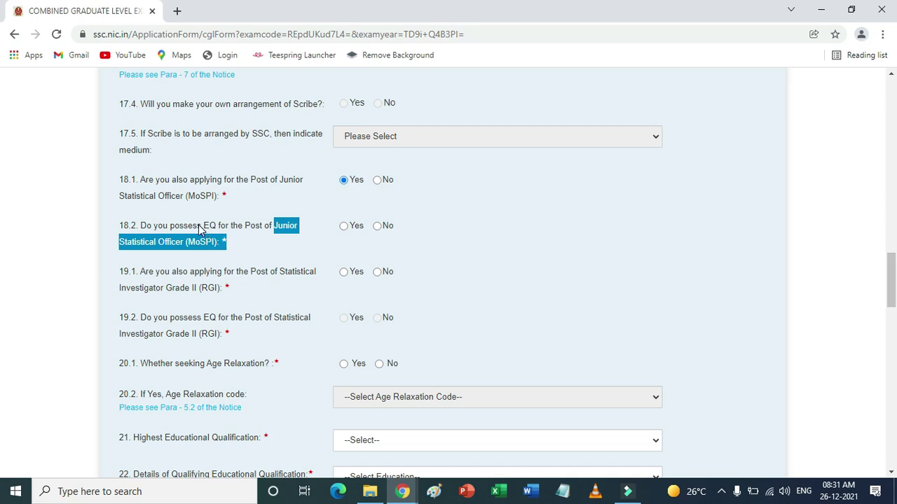
{"action": "left_click_drag", "start_coordinate": [199, 228], "coordinate": [218, 229]}
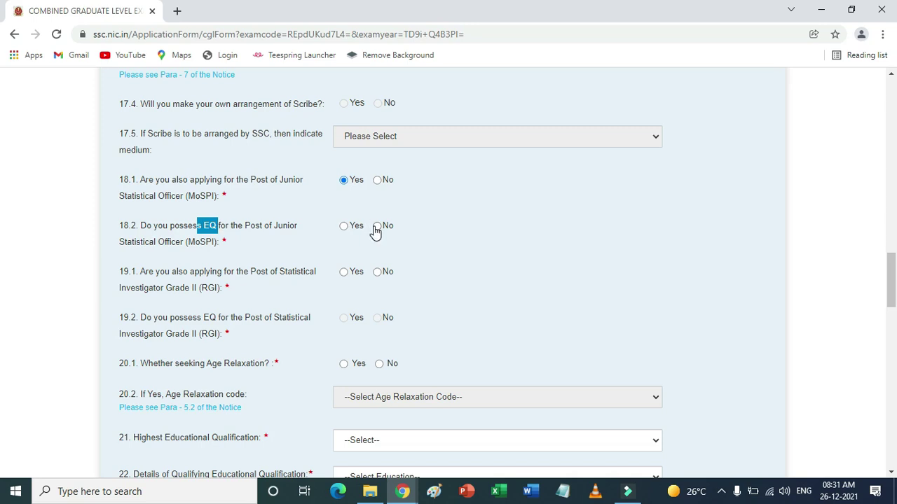
- Answer Yes to applying for Statistical Investigator Grade II (RGI) and read the related EQ question and the age relaxation question
{"action": "left_click", "coordinate": [344, 272]}
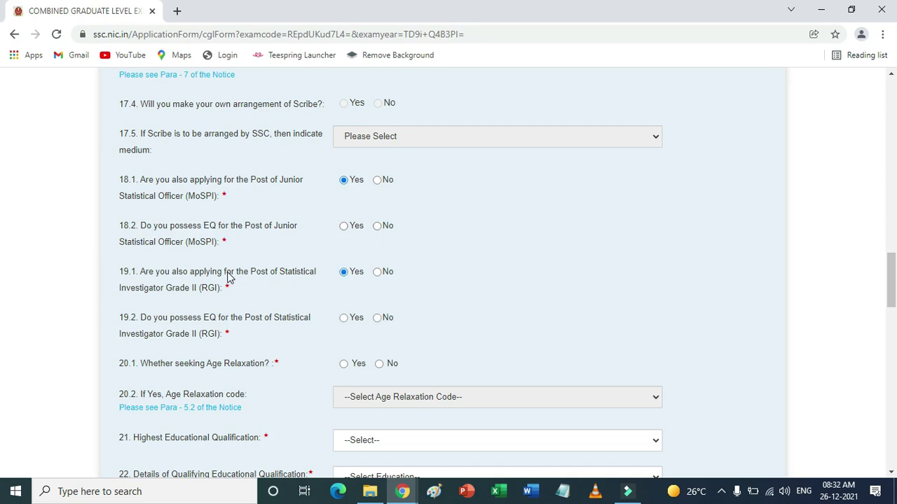
{"action": "left_click_drag", "start_coordinate": [229, 281], "coordinate": [254, 290]}
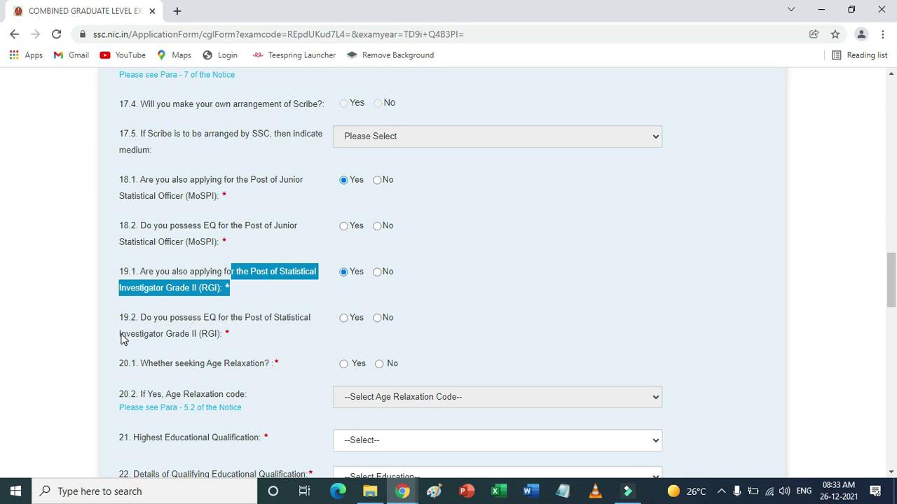
{"action": "left_click_drag", "start_coordinate": [121, 336], "coordinate": [220, 319]}
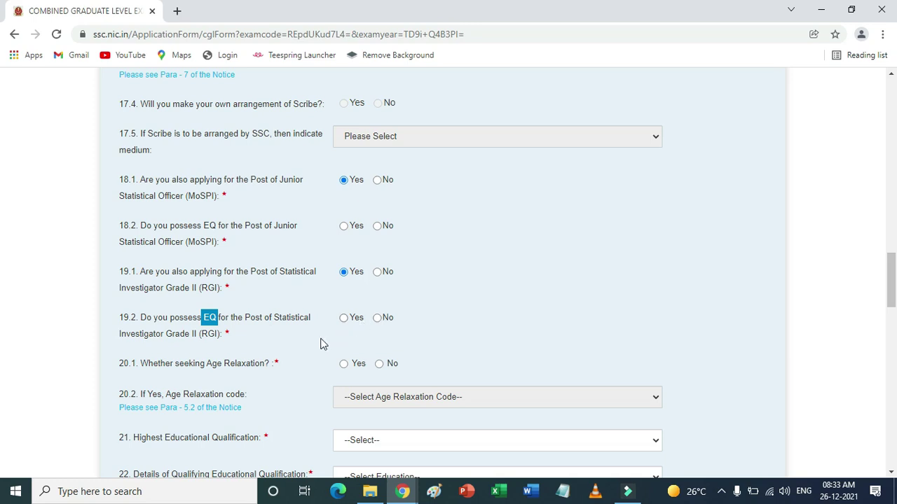
{"action": "left_click_drag", "start_coordinate": [147, 368], "coordinate": [274, 372]}
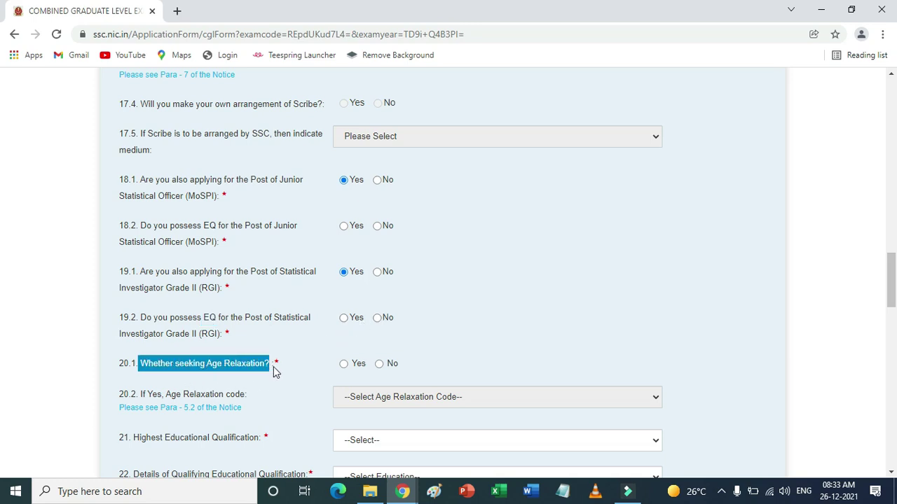
- Answer Yes to seeking age relaxation and look at the available age relaxation codes
{"action": "left_click", "coordinate": [344, 365]}
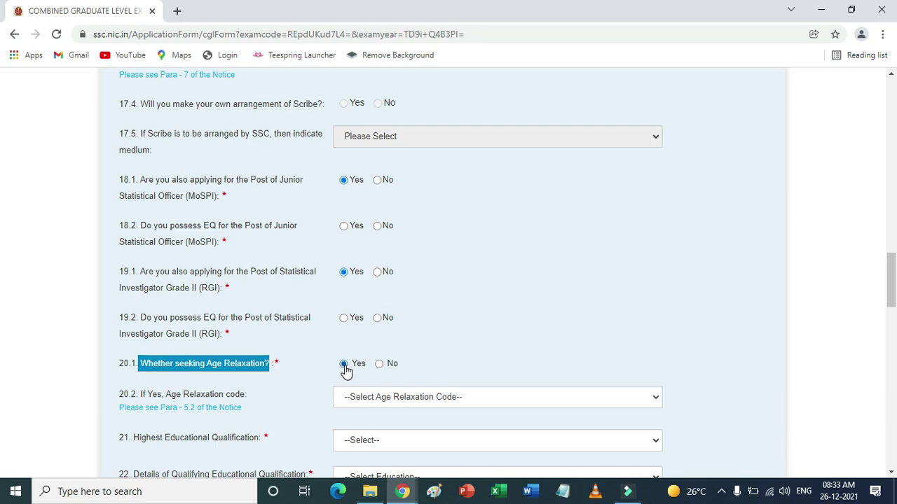
{"action": "left_click", "coordinate": [359, 405]}
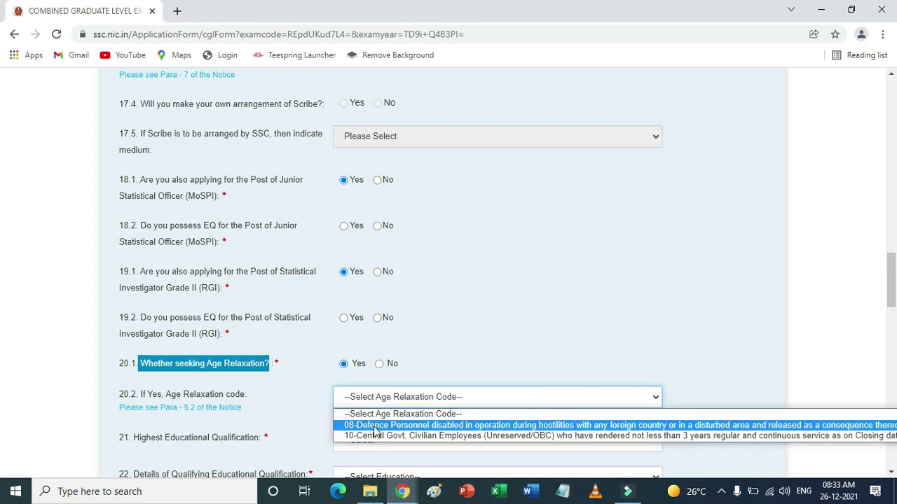
{"action": "left_click", "coordinate": [310, 413]}
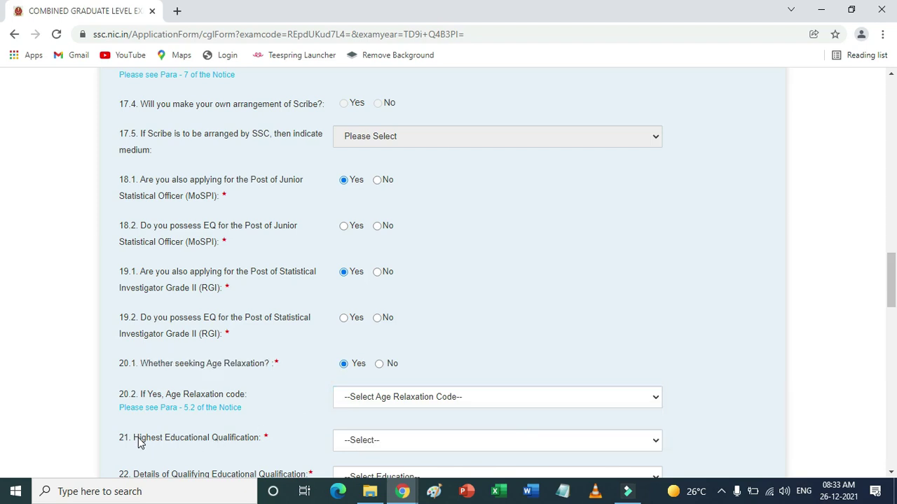
- Look through the options for the highest educational qualification question
{"action": "left_click_drag", "start_coordinate": [139, 441], "coordinate": [261, 440]}
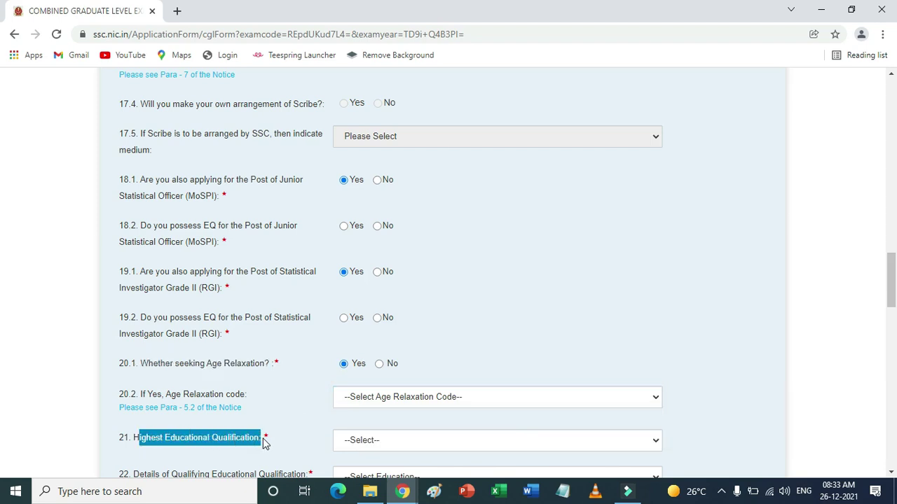
{"action": "left_click", "coordinate": [373, 442]}
{"action": "scroll", "coordinate": [401, 361], "scroll_direction": "down", "scroll_amount": 1}
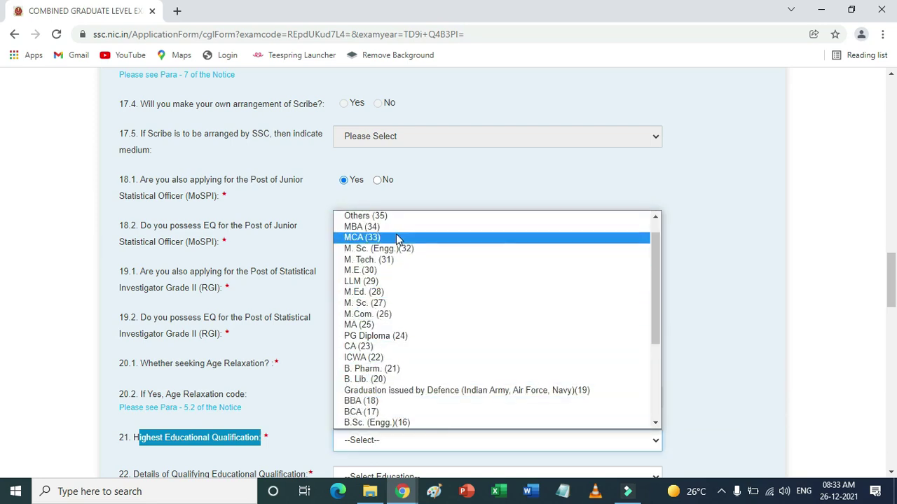
{"action": "scroll", "coordinate": [398, 294], "scroll_direction": "down", "scroll_amount": 4}
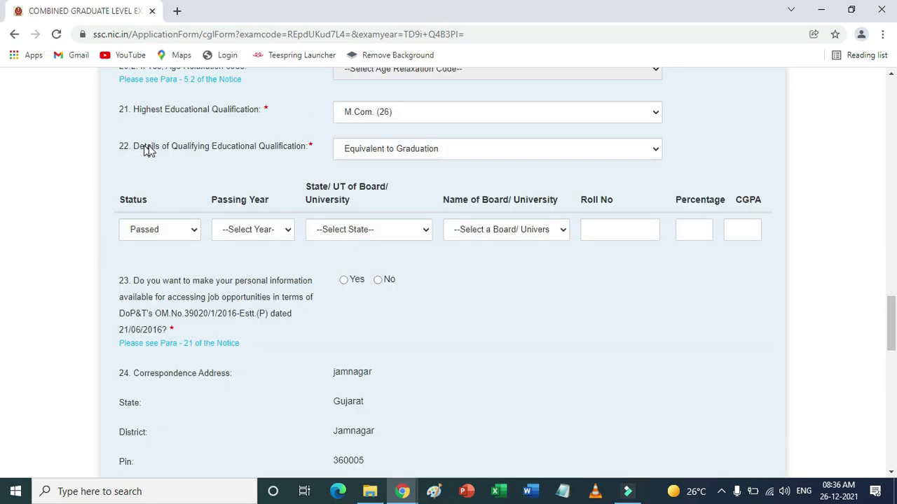
- Review the choices for the qualifying educational qualification and its status
{"action": "left_click_drag", "start_coordinate": [147, 146], "coordinate": [315, 149]}
{"action": "left_click", "coordinate": [373, 154]}
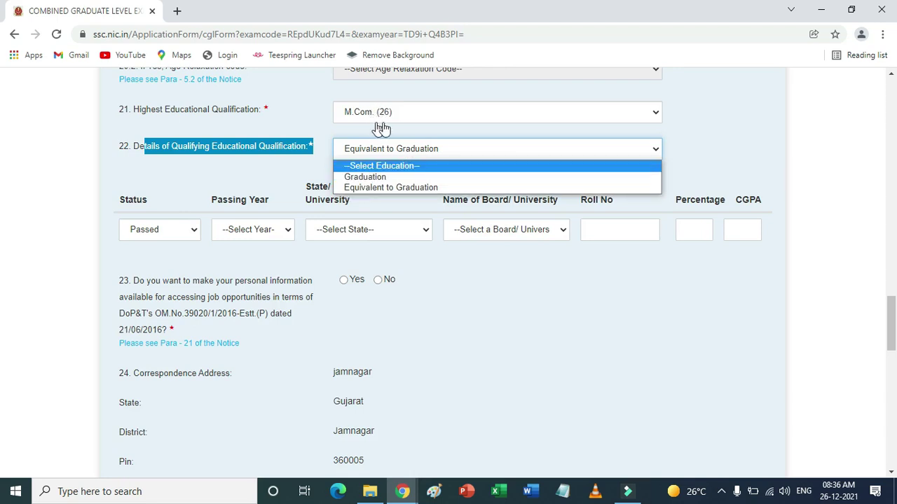
{"action": "left_click", "coordinate": [154, 236]}
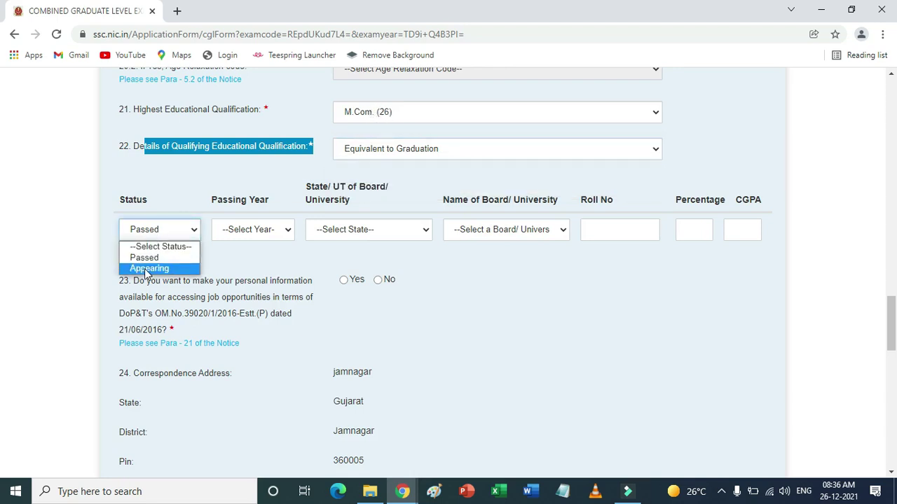
- Look through the passing years and the states or union territories offered for the qualifying qualification's board or university
{"action": "left_click", "coordinate": [241, 231]}
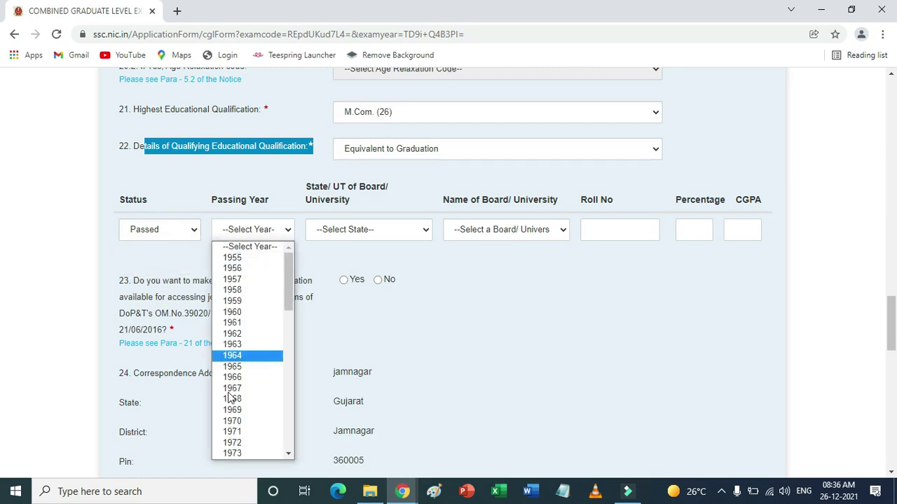
{"action": "scroll", "coordinate": [235, 309], "scroll_direction": "down", "scroll_amount": 7}
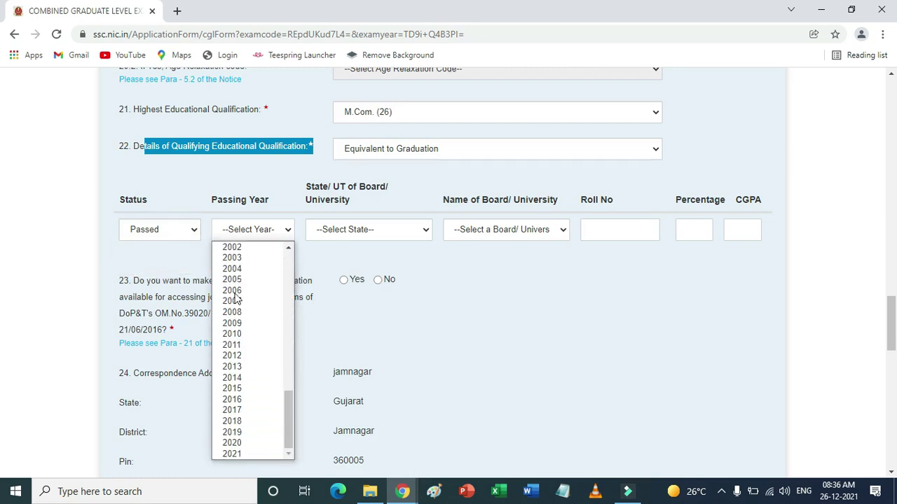
{"action": "scroll", "coordinate": [237, 316], "scroll_direction": "up", "scroll_amount": 5}
{"action": "scroll", "coordinate": [237, 315], "scroll_direction": "up", "scroll_amount": 5}
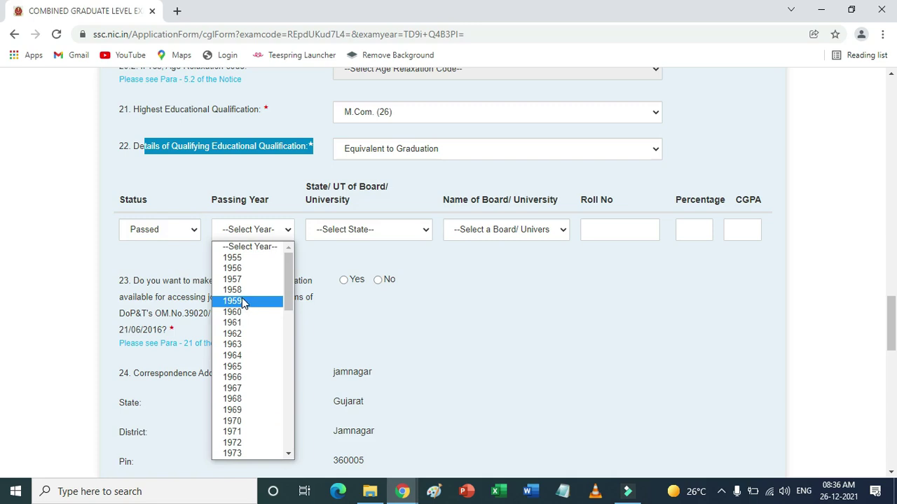
{"action": "left_click", "coordinate": [349, 236]}
{"action": "left_click", "coordinate": [351, 236]}
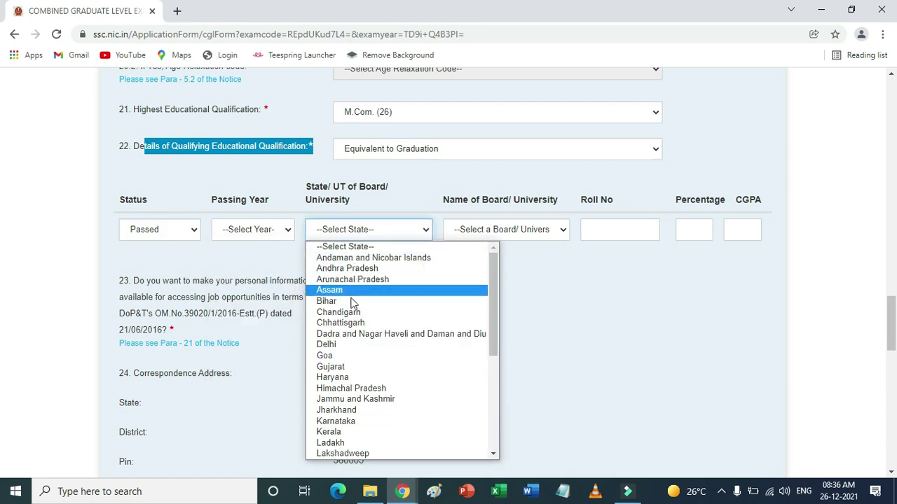
{"action": "scroll", "coordinate": [354, 405], "scroll_direction": "down", "scroll_amount": 5}
{"action": "scroll", "coordinate": [354, 405], "scroll_direction": "up", "scroll_amount": 5}
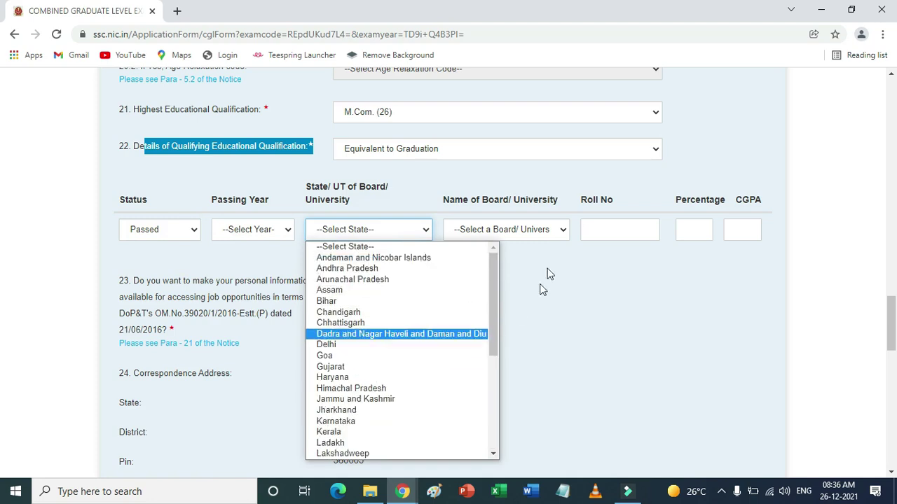
- Check the board or university choices and the roll number, percentage and CGPA entries of the qualifying qualification
{"action": "left_click", "coordinate": [561, 237]}
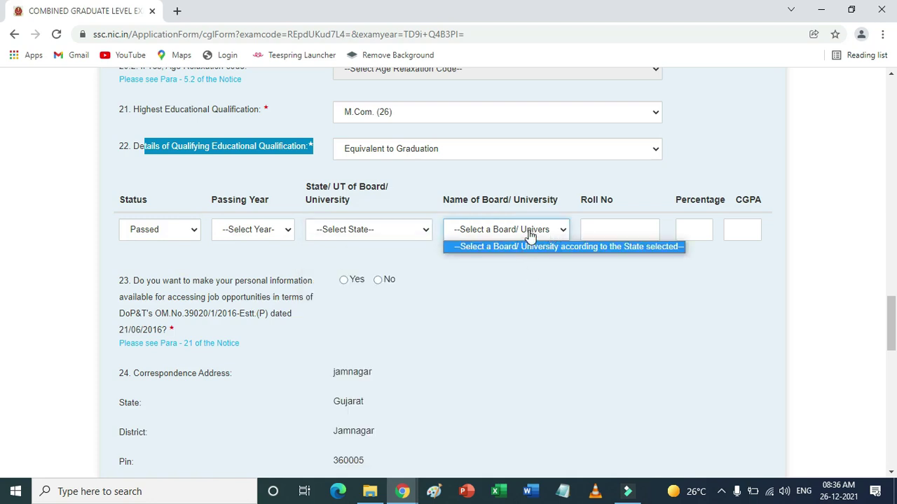
{"action": "left_click", "coordinate": [600, 229]}
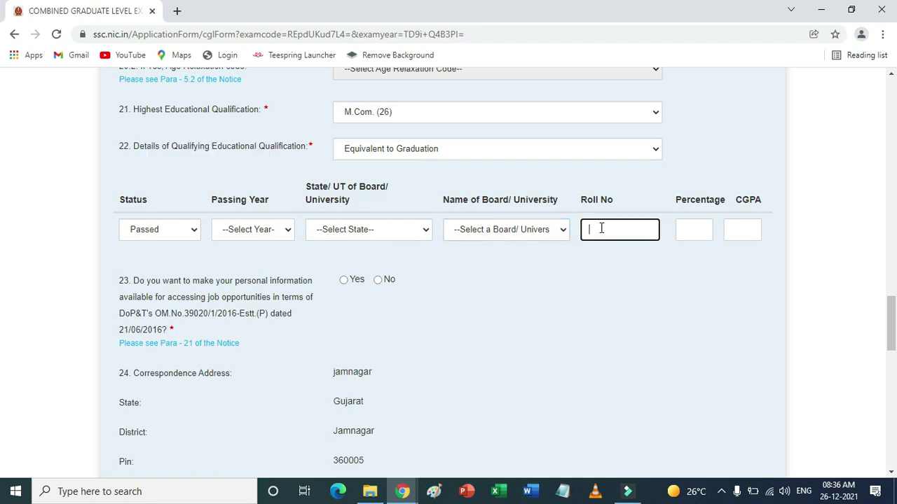
{"action": "left_click", "coordinate": [686, 231]}
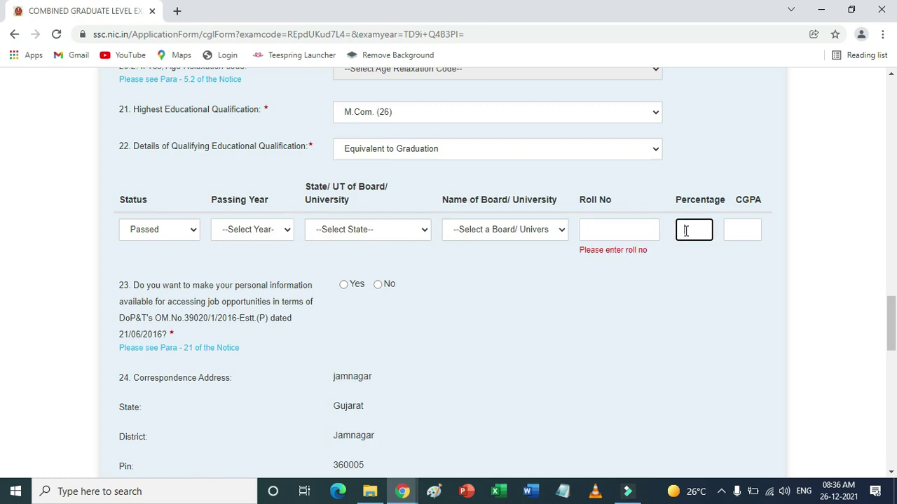
{"action": "left_click", "coordinate": [730, 232]}
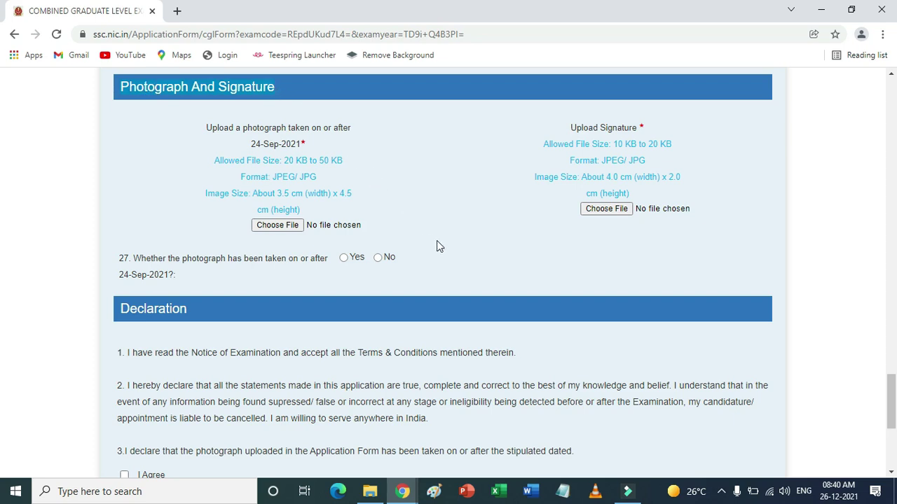
- Read the photograph upload requirements for date taken, file size, format and image size
{"action": "left_click_drag", "start_coordinate": [204, 129], "coordinate": [354, 130]}
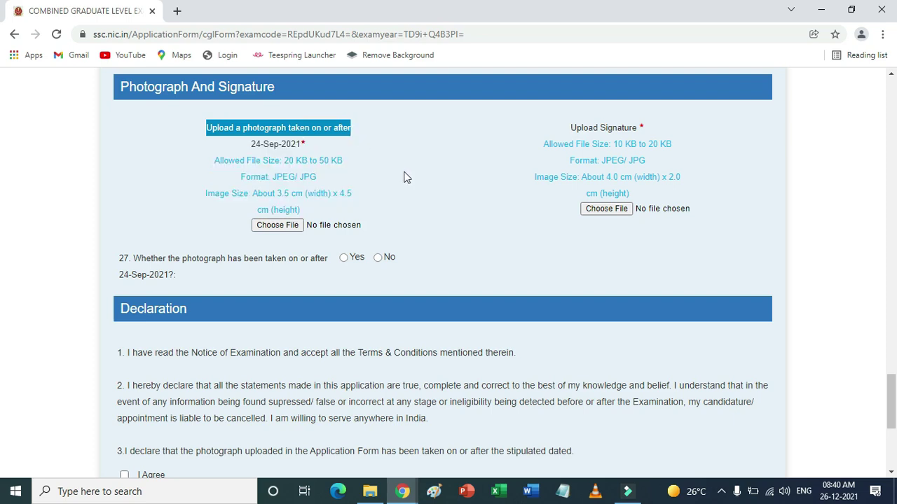
{"action": "left_click", "coordinate": [404, 177]}
{"action": "left_click_drag", "start_coordinate": [249, 144], "coordinate": [310, 146]}
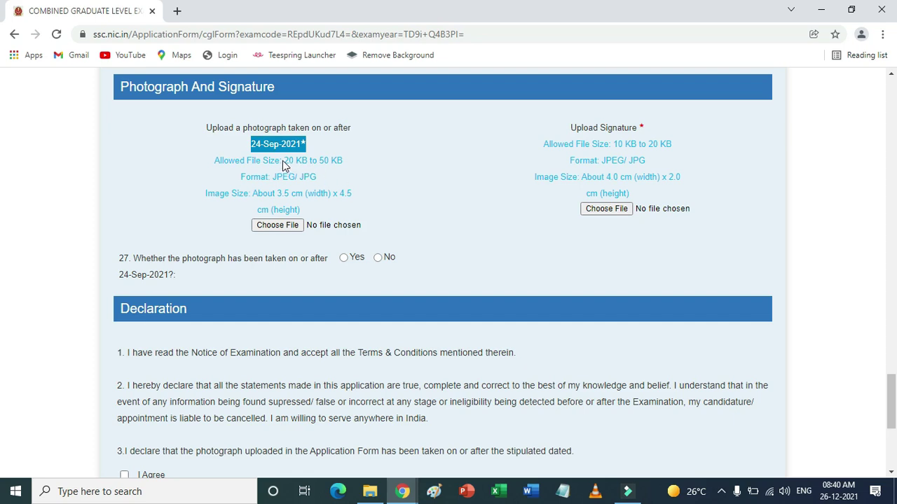
{"action": "left_click_drag", "start_coordinate": [283, 163], "coordinate": [336, 163]}
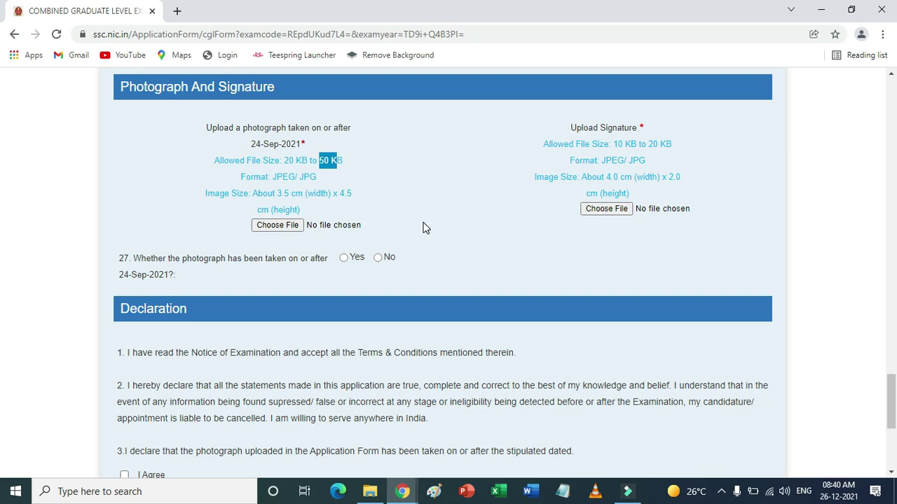
{"action": "left_click", "coordinate": [278, 179]}
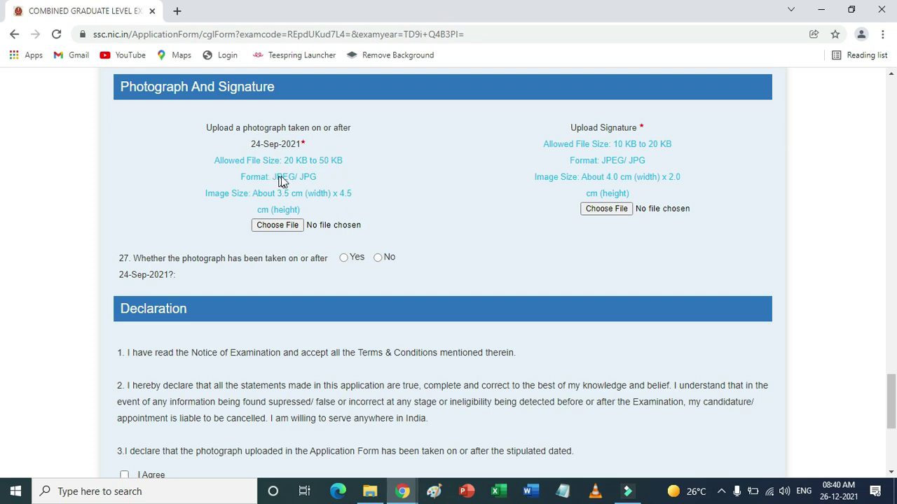
{"action": "left_click_drag", "start_coordinate": [279, 179], "coordinate": [315, 180]}
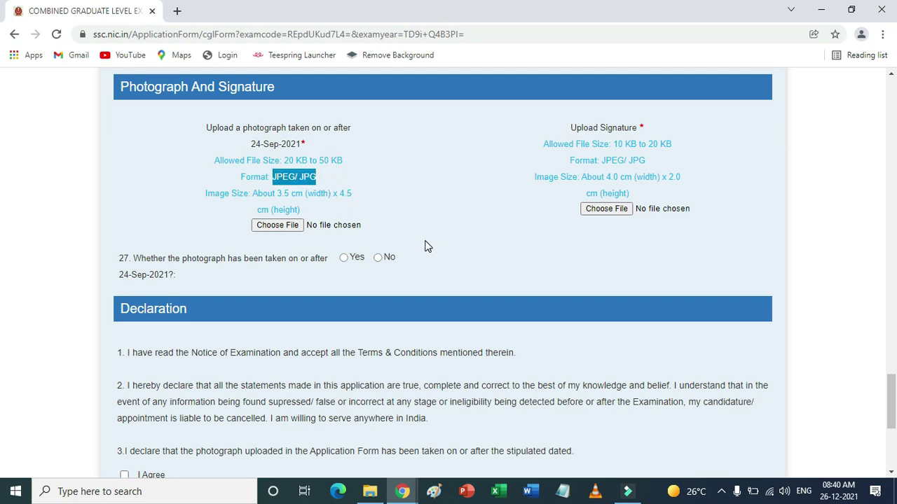
{"action": "left_click_drag", "start_coordinate": [278, 196], "coordinate": [298, 199]}
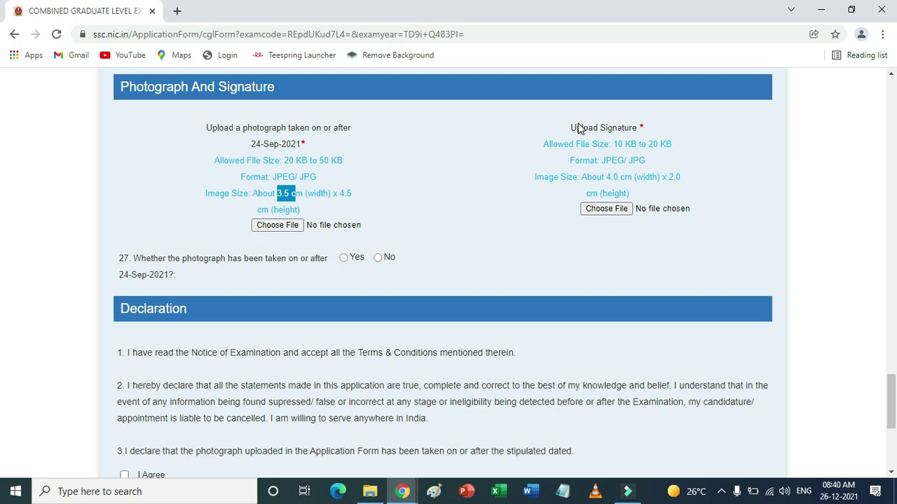
- Read the signature upload requirements for file size, format, image width and height
{"action": "left_click_drag", "start_coordinate": [567, 127], "coordinate": [647, 131]}
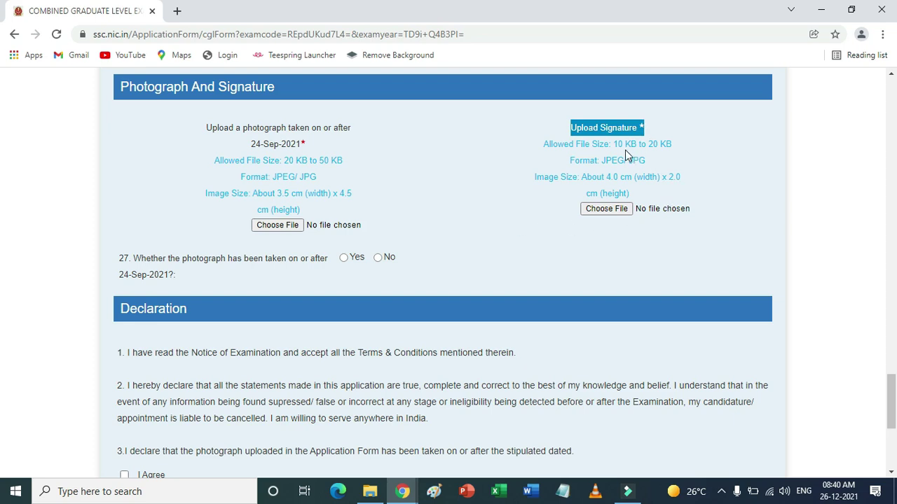
{"action": "left_click_drag", "start_coordinate": [614, 144], "coordinate": [672, 147]}
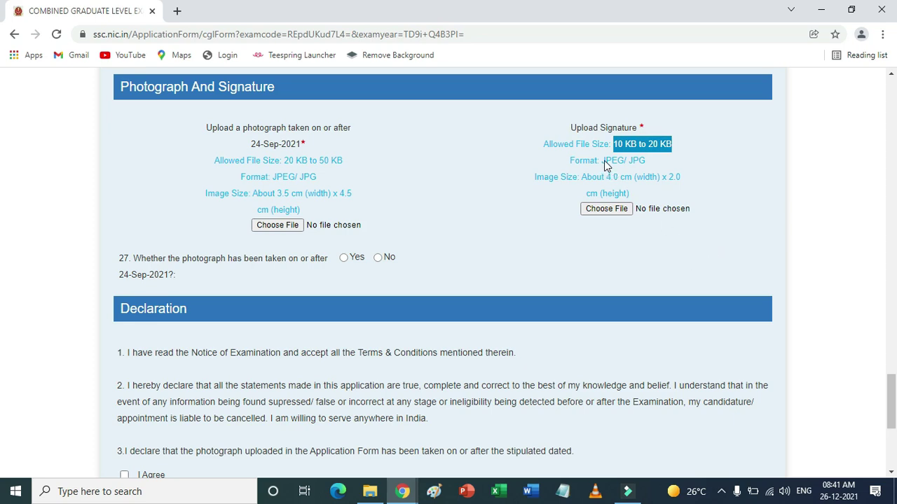
{"action": "left_click_drag", "start_coordinate": [604, 160], "coordinate": [650, 163]}
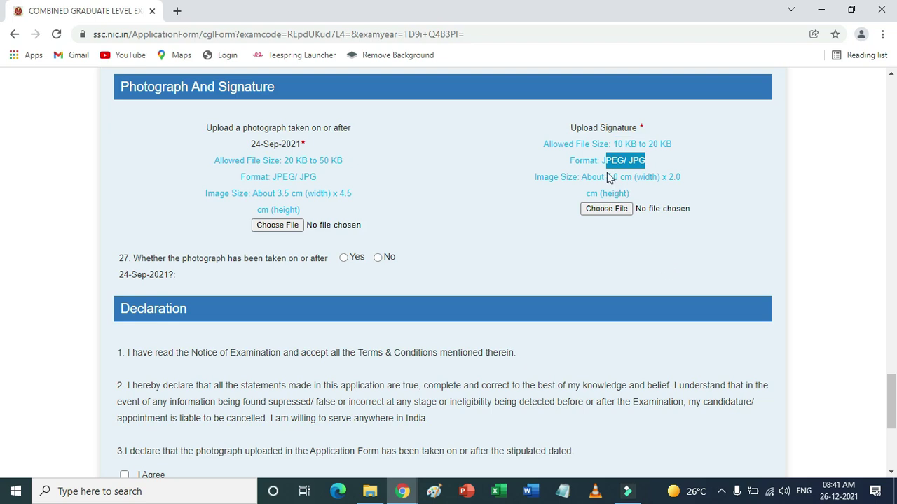
{"action": "left_click_drag", "start_coordinate": [604, 176], "coordinate": [663, 178]}
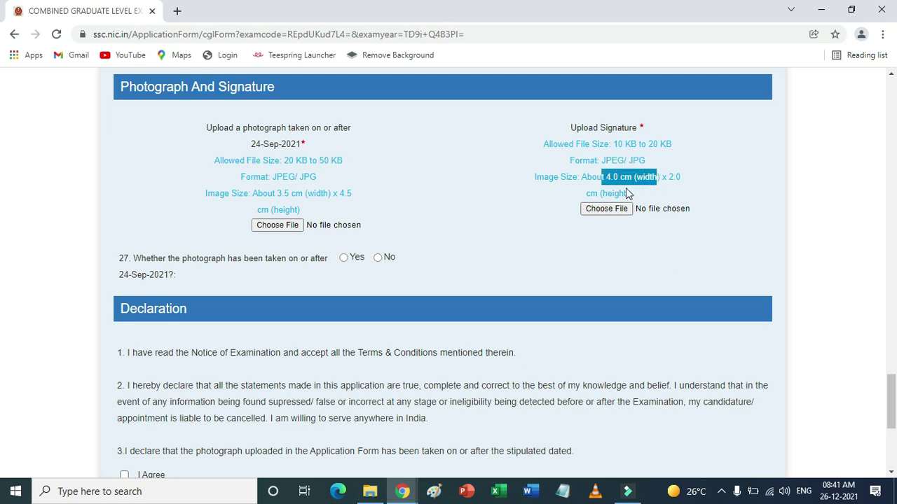
{"action": "left_click_drag", "start_coordinate": [586, 194], "coordinate": [630, 195]}
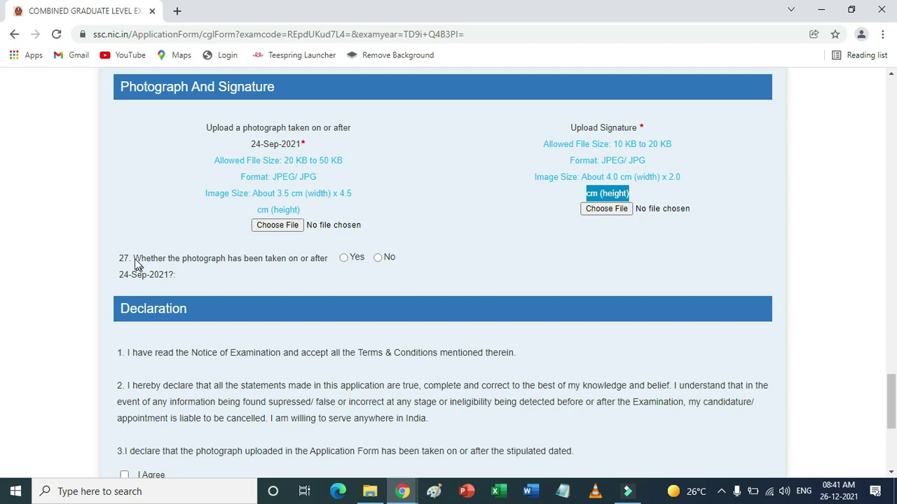
- Read question 27 on when the photograph was taken and the statements in the Declaration section
{"action": "left_click_drag", "start_coordinate": [135, 260], "coordinate": [330, 270]}
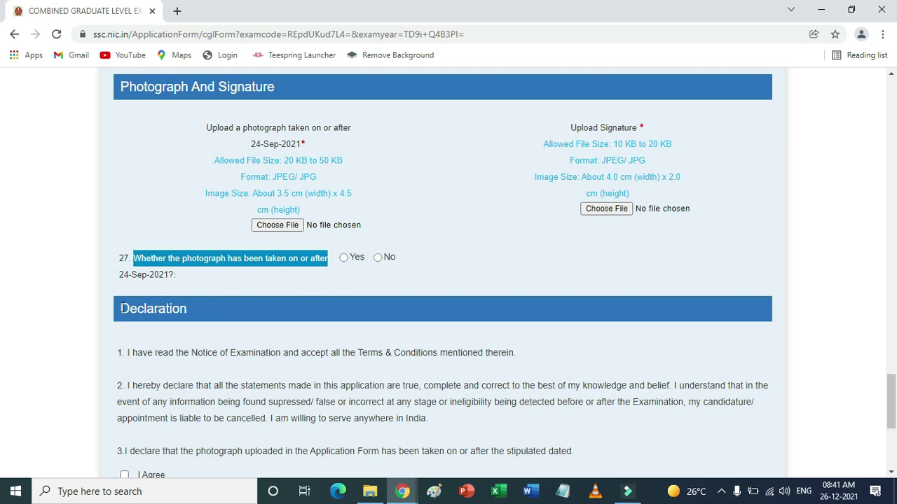
{"action": "left_click_drag", "start_coordinate": [122, 308], "coordinate": [189, 309]}
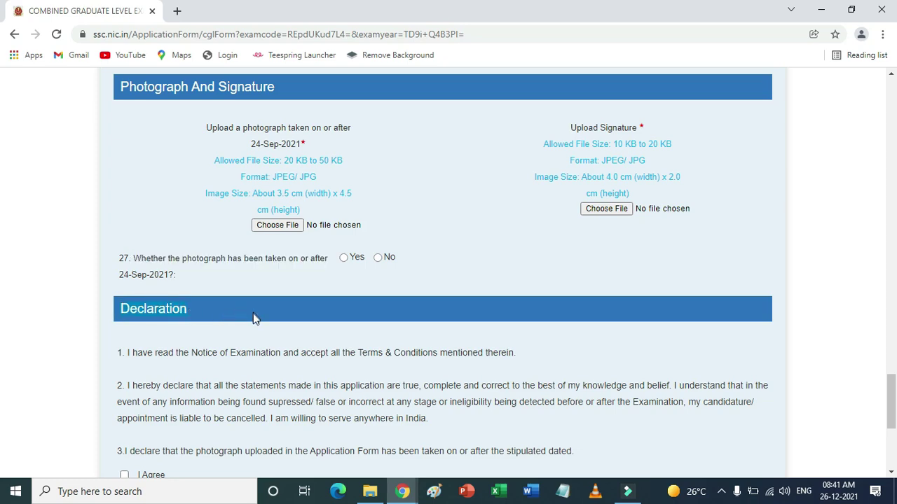
{"action": "scroll", "coordinate": [226, 336], "scroll_direction": "down", "scroll_amount": 1}
{"action": "left_click_drag", "start_coordinate": [122, 287], "coordinate": [261, 398]}
{"action": "left_click", "coordinate": [129, 424]}
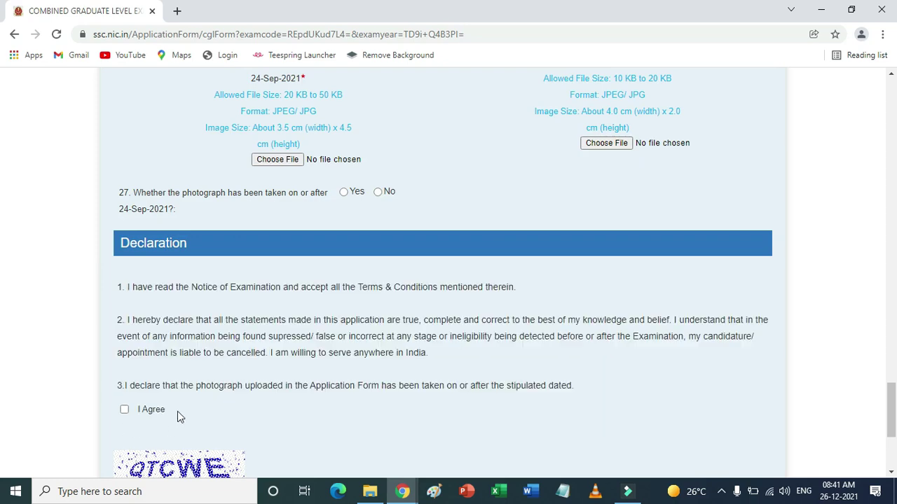
- Examine the I Agree option of the declaration and activate the captcha text entry
{"action": "left_click_drag", "start_coordinate": [178, 412], "coordinate": [137, 411]}
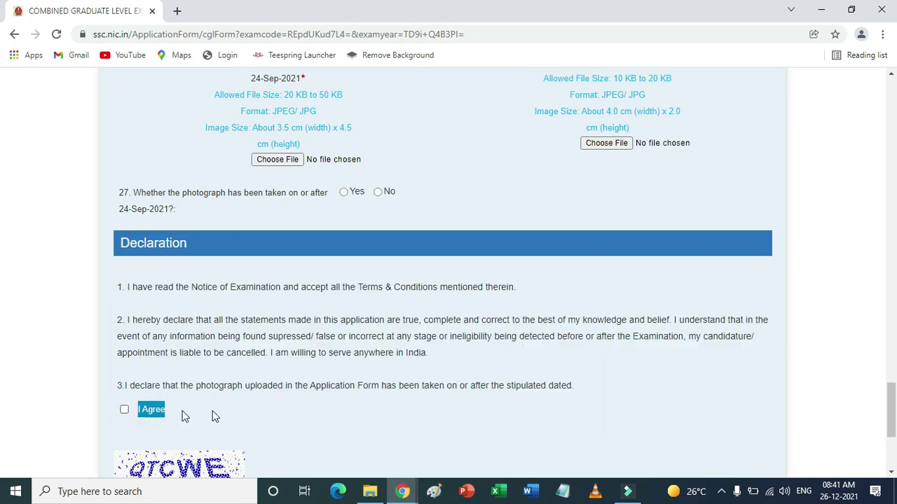
{"action": "scroll", "coordinate": [382, 407], "scroll_direction": "down", "scroll_amount": 3}
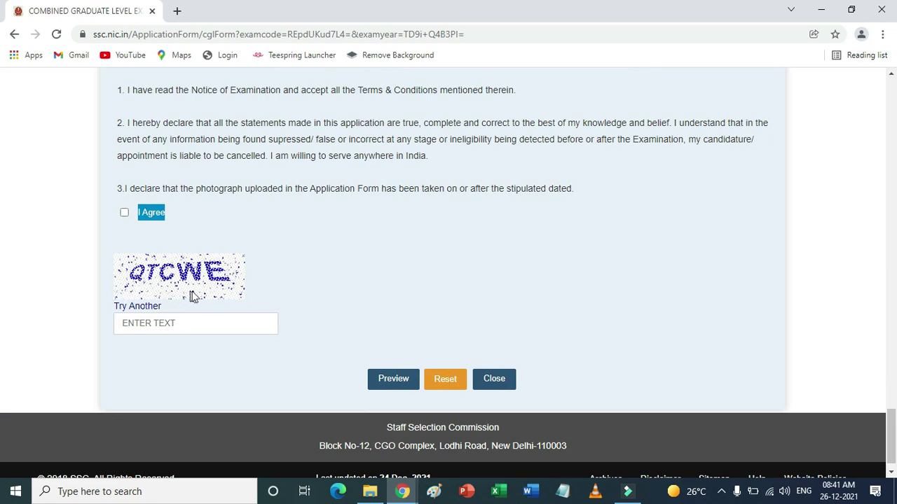
{"action": "left_click", "coordinate": [148, 323]}
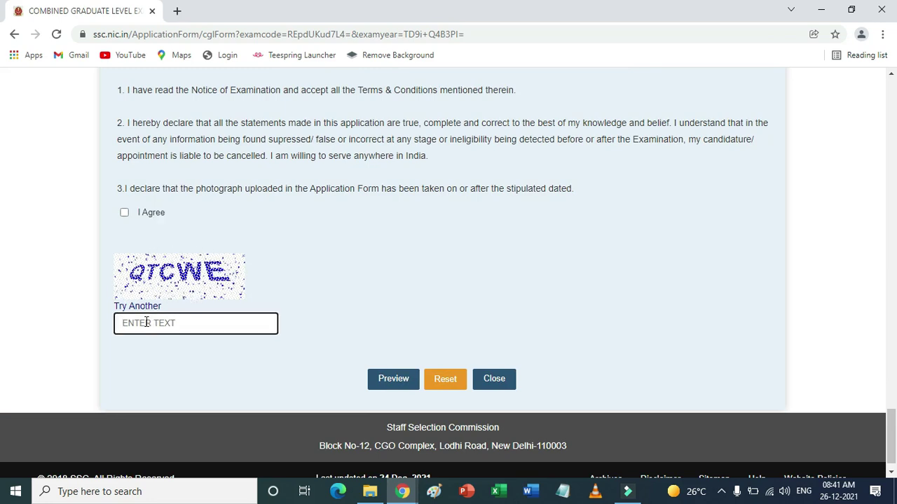